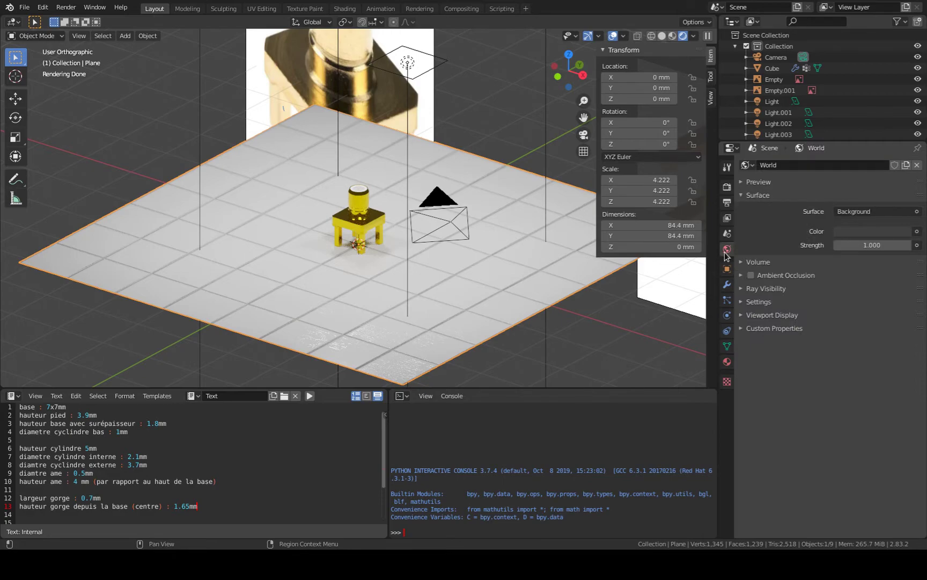
# Lighten the world background colour to a neutral mid grey
pyautogui.click(859, 232)
pyautogui.scroll(4, 873, 151)
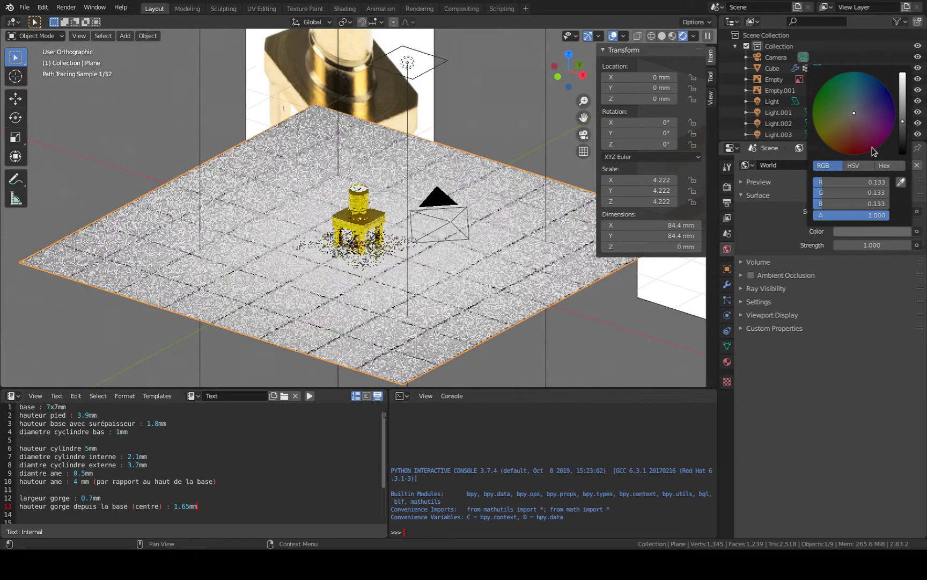
pyautogui.scroll(3, 872, 150)
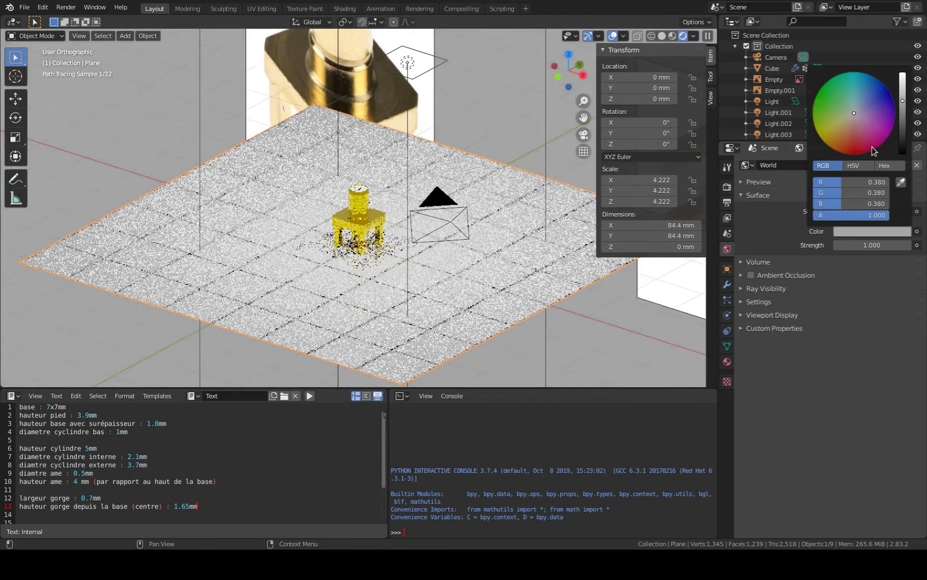
pyautogui.scroll(-2, 872, 150)
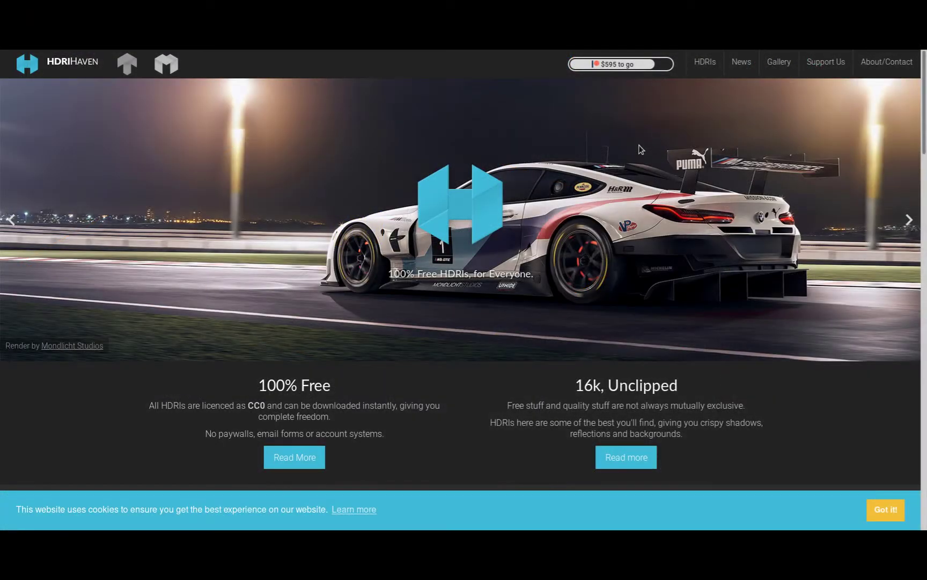
# On the HDRI Haven website, open the HDRI catalogue and filter it to the Indoor category
pyautogui.click(691, 73)
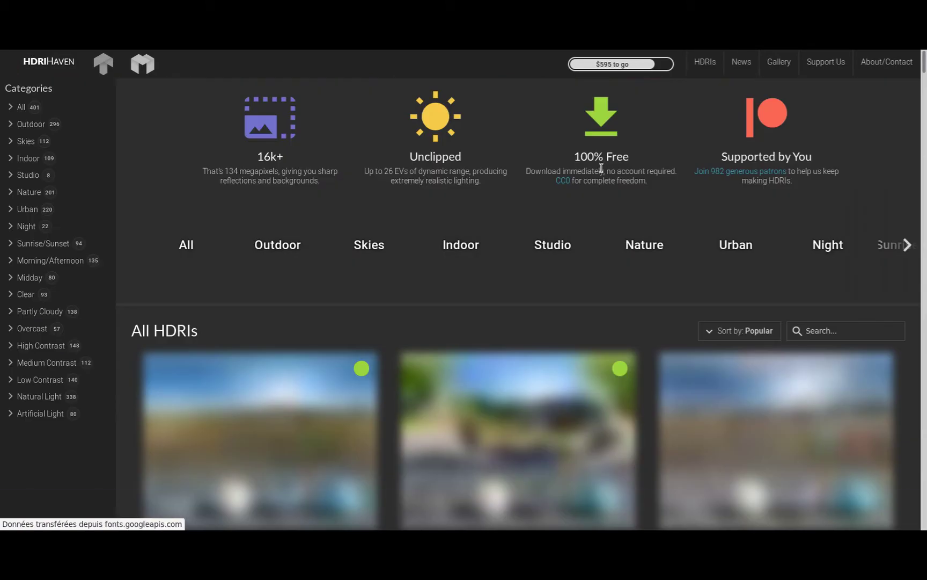
pyautogui.scroll(-3, 603, 171)
pyautogui.scroll(-3, 602, 171)
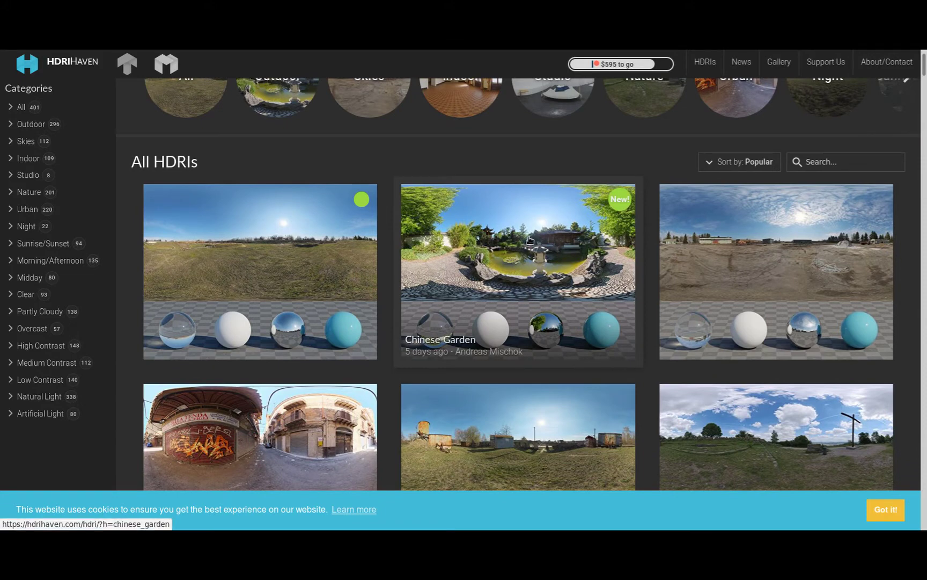
pyautogui.scroll(2, 535, 236)
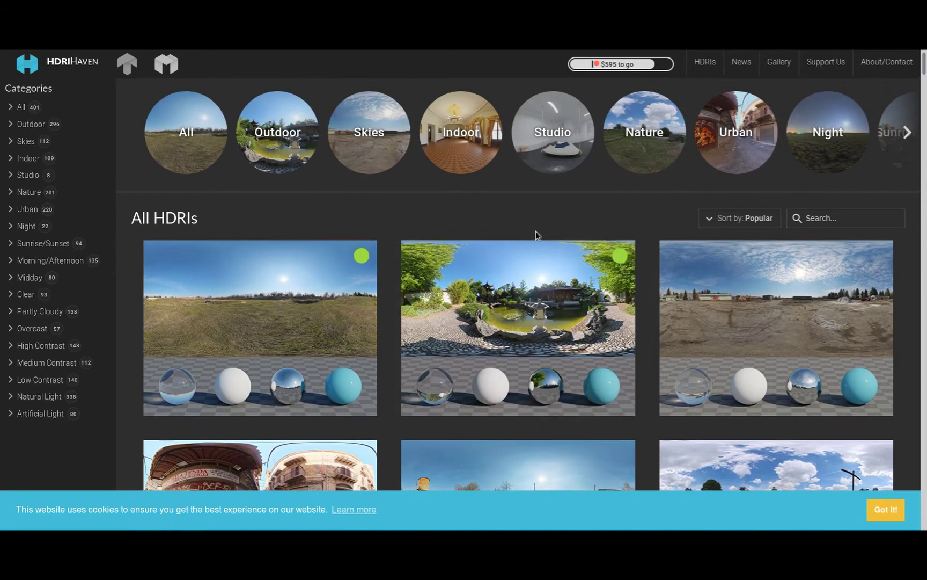
pyautogui.click(449, 146)
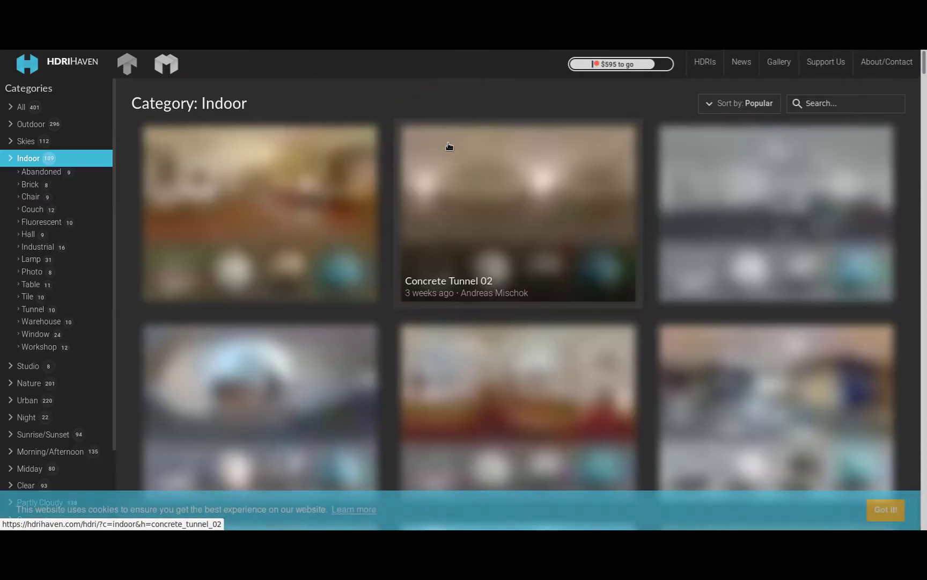
# Open the Photo Studio 01 HDRI from the Indoor category and look through its page
pyautogui.scroll(-1, 450, 146)
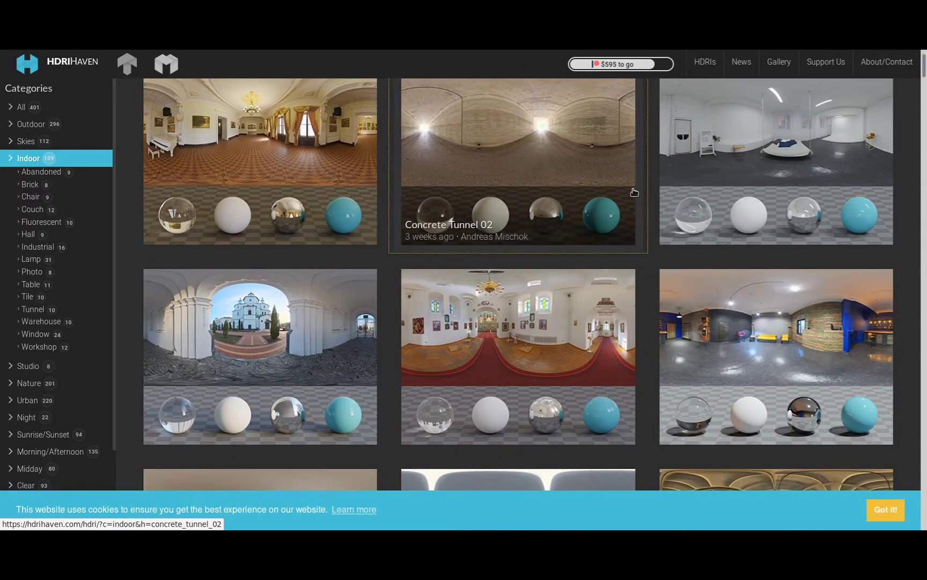
pyautogui.scroll(2, 717, 164)
pyautogui.scroll(-1, 271, 180)
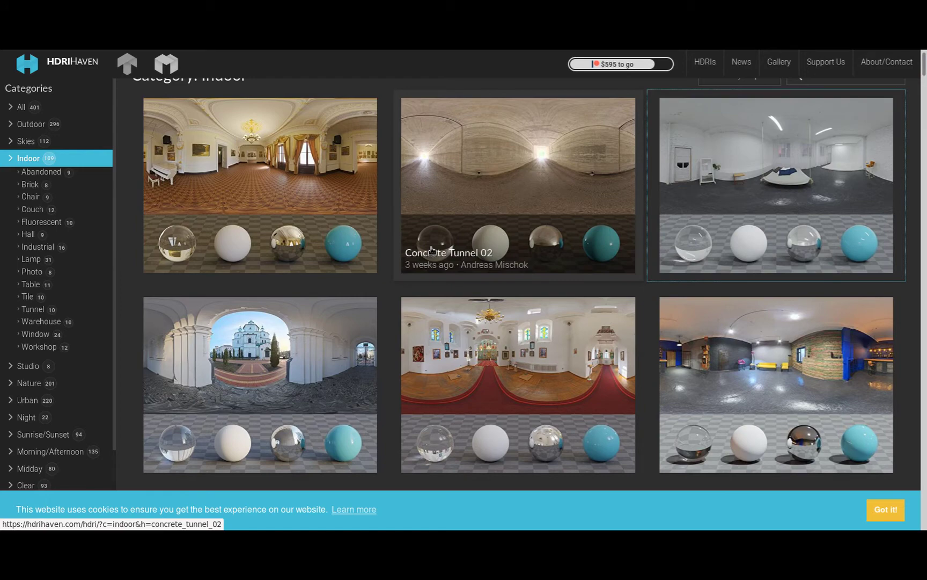
pyautogui.click(746, 172)
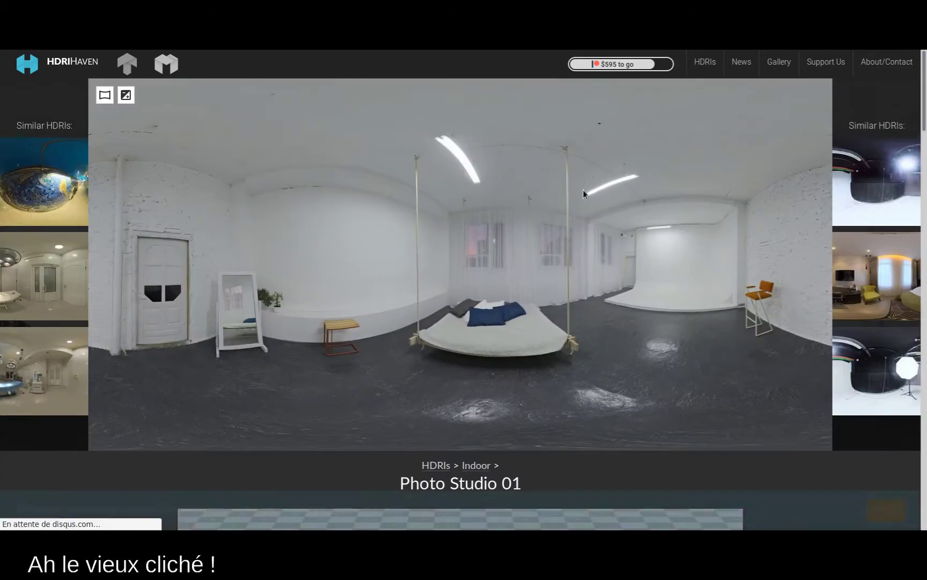
pyautogui.scroll(-7, 570, 207)
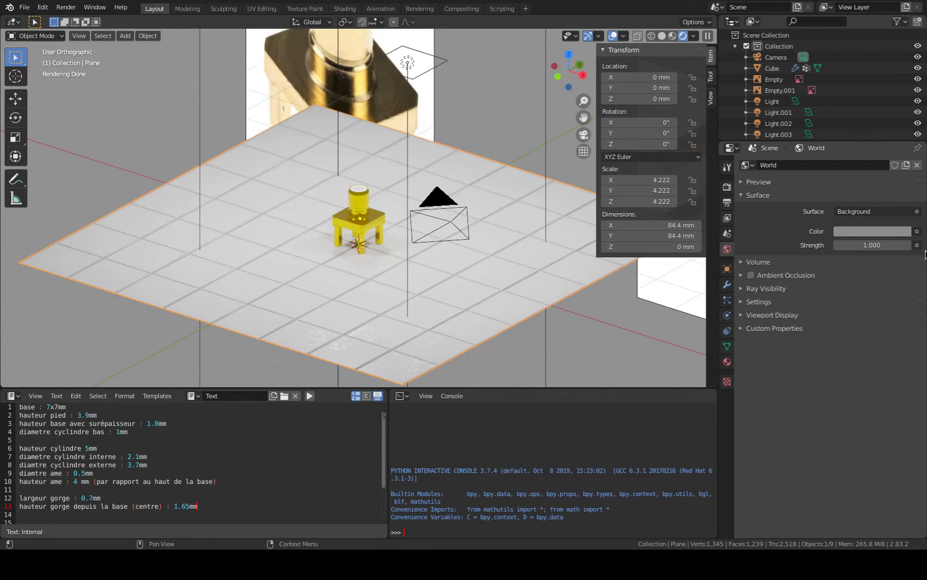
# In Blender, assign an Environment Texture to the world background colour and load photo_studio_01_4k.hdr into it
pyautogui.click(917, 231)
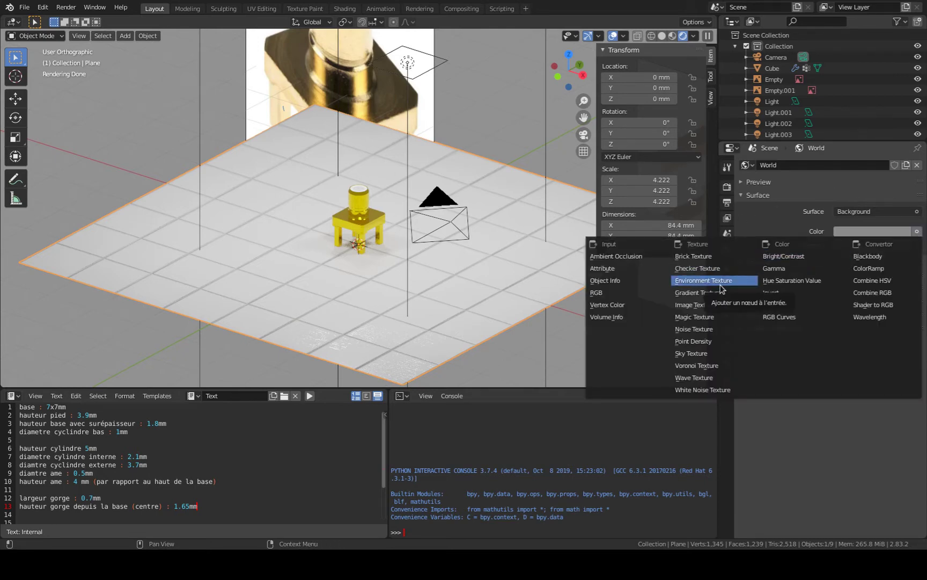
pyautogui.click(721, 289)
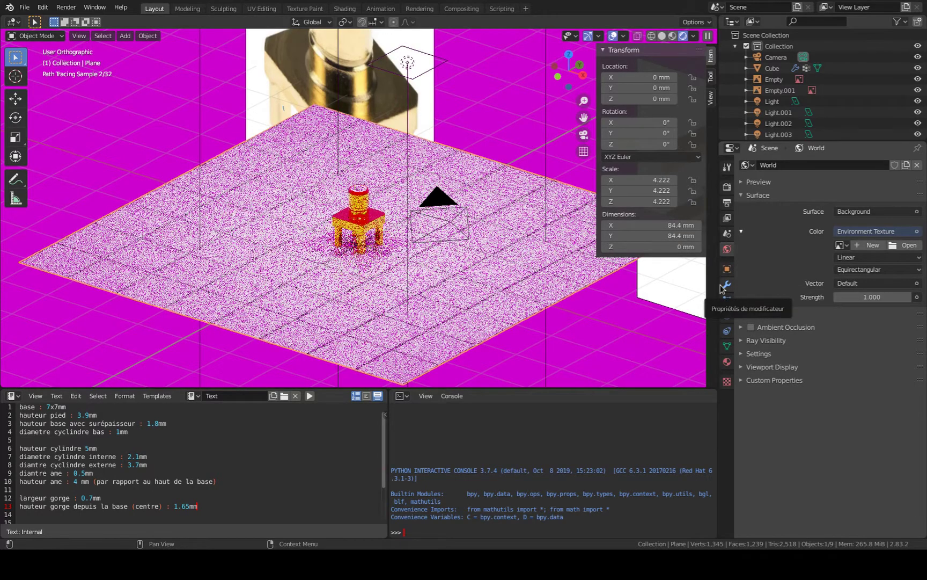
pyautogui.click(902, 246)
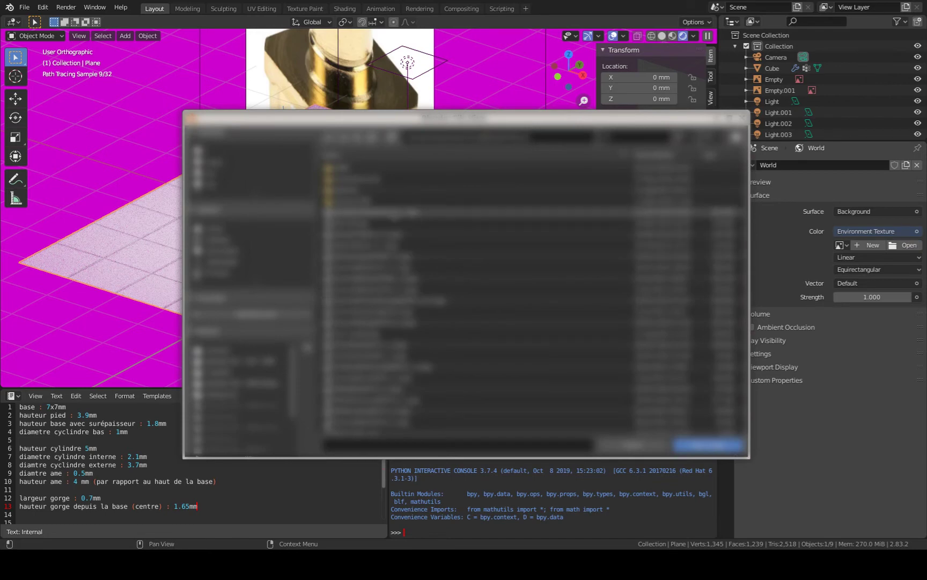
pyautogui.click(244, 350)
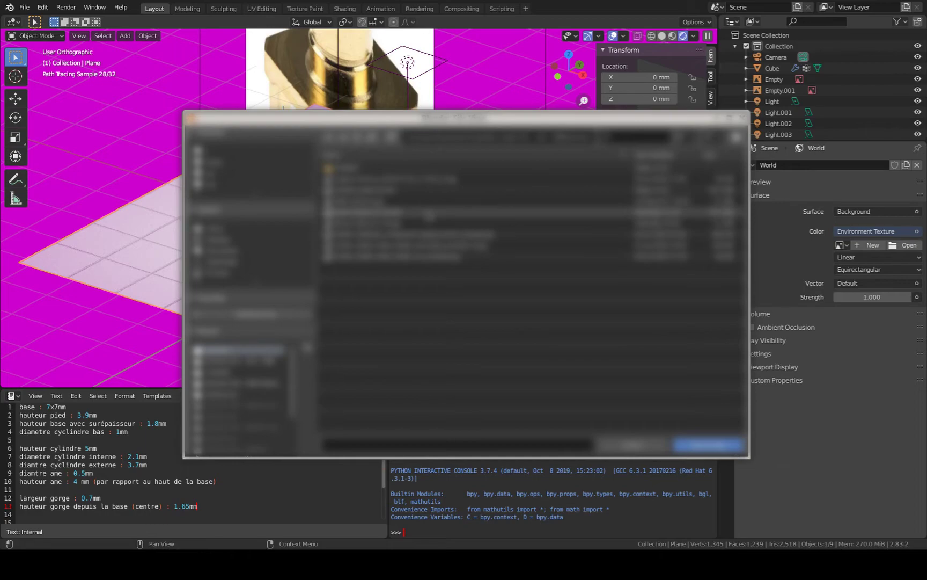
pyautogui.doubleClick(428, 215)
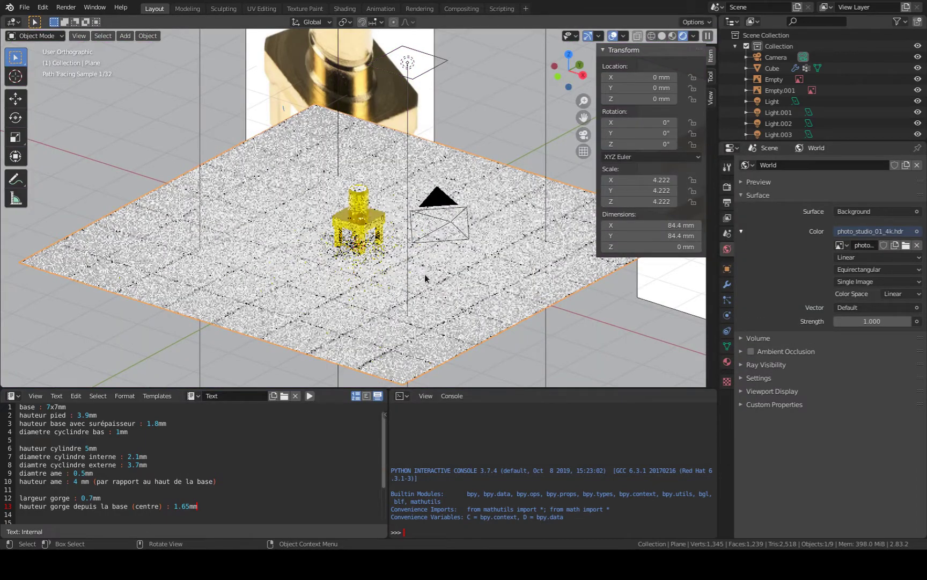
# Examine the HDRI surroundings of the connector in perspective projection and through the scene camera
pyautogui.moveTo(424, 274); pyautogui.dragTo(438, 256, button='middle')
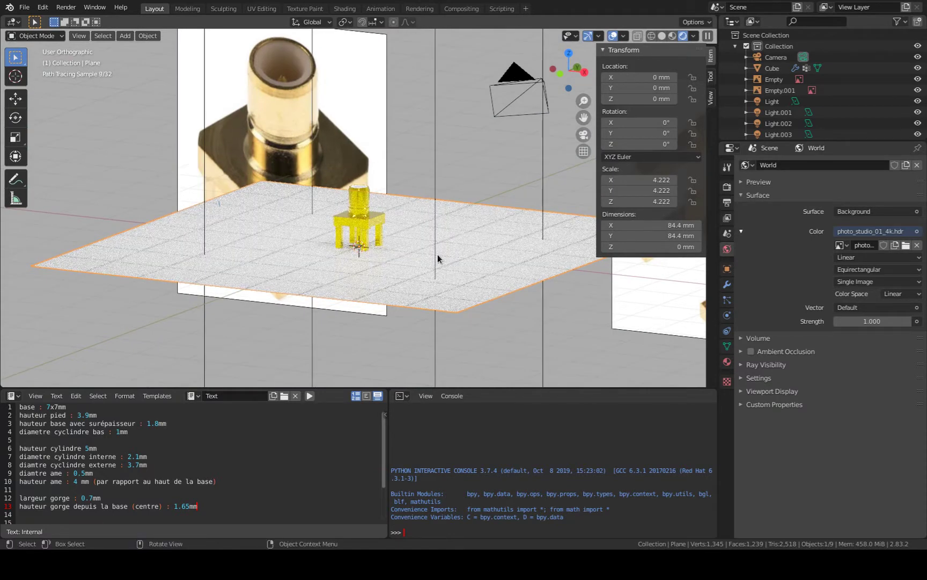
pyautogui.press('KP_5')
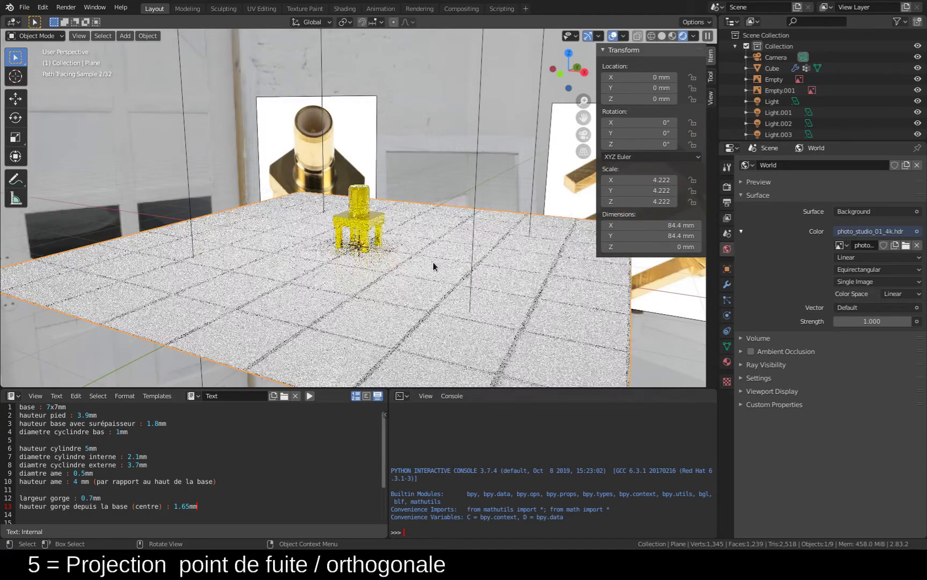
pyautogui.moveTo(433, 263)
pyautogui.mouseDown(button='middle')
pyautogui.moveTo(500, 251)
pyautogui.moveTo(495, 287)
pyautogui.moveTo(408, 294)
pyautogui.moveTo(434, 318)
pyautogui.moveTo(471, 302)
pyautogui.moveTo(461, 286)
pyautogui.moveTo(412, 278)
pyautogui.moveTo(438, 255)
pyautogui.moveTo(521, 278)
pyautogui.moveTo(625, 265)
pyautogui.moveTo(454, 277)
pyautogui.mouseUp(button='middle')
pyautogui.press('KP_0')
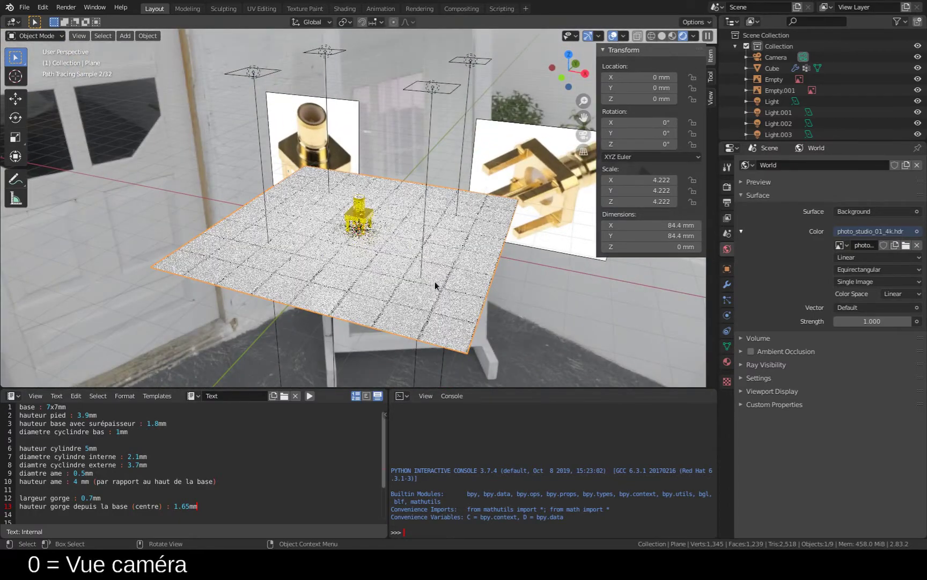
pyautogui.scroll(3, 435, 280)
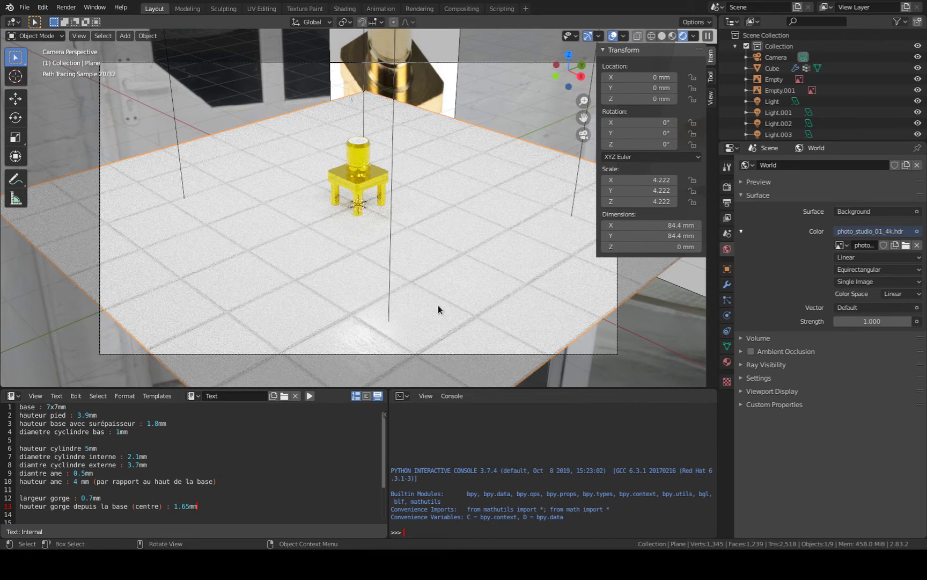
# Select the four area lights above the model and hide Light, Light.001, Light.002 and Light.003 in the viewport
pyautogui.press('KP_1')
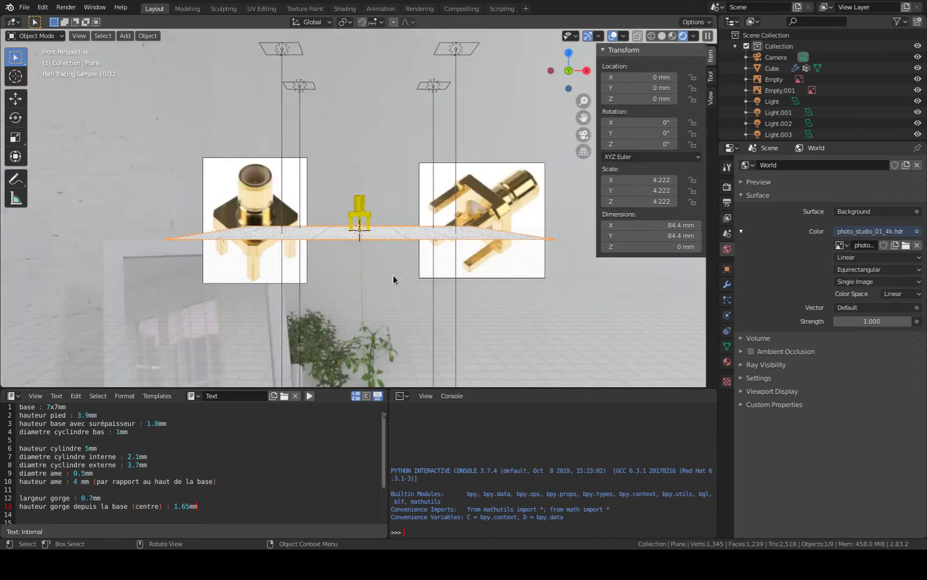
pyautogui.press('KP_5')
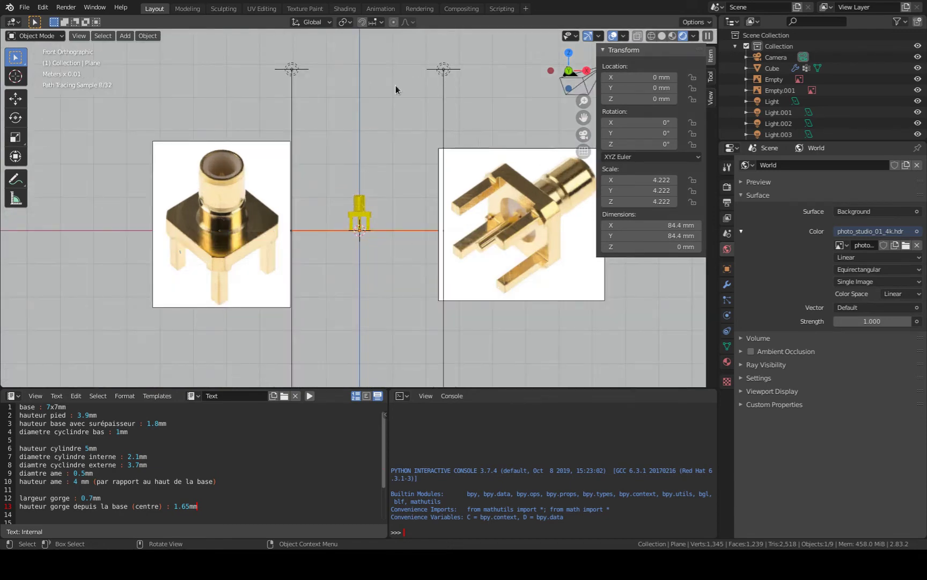
pyautogui.click(444, 71)
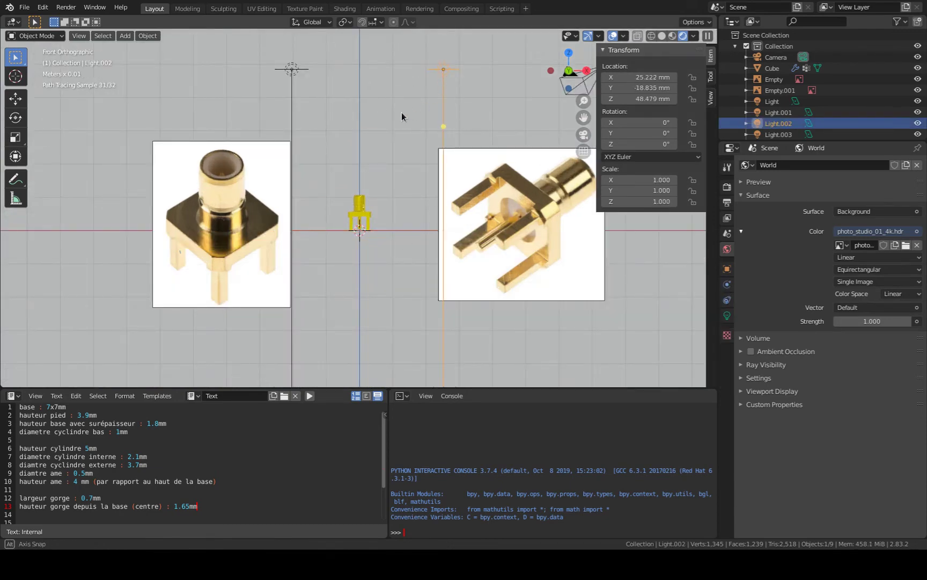
pyautogui.moveTo(401, 112); pyautogui.dragTo(335, 126, button='middle')
pyautogui.keyDown('shift'); pyautogui.click(283, 88); pyautogui.keyUp('shift')
pyautogui.keyDown('shift'); pyautogui.click(302, 55); pyautogui.keyUp('shift')
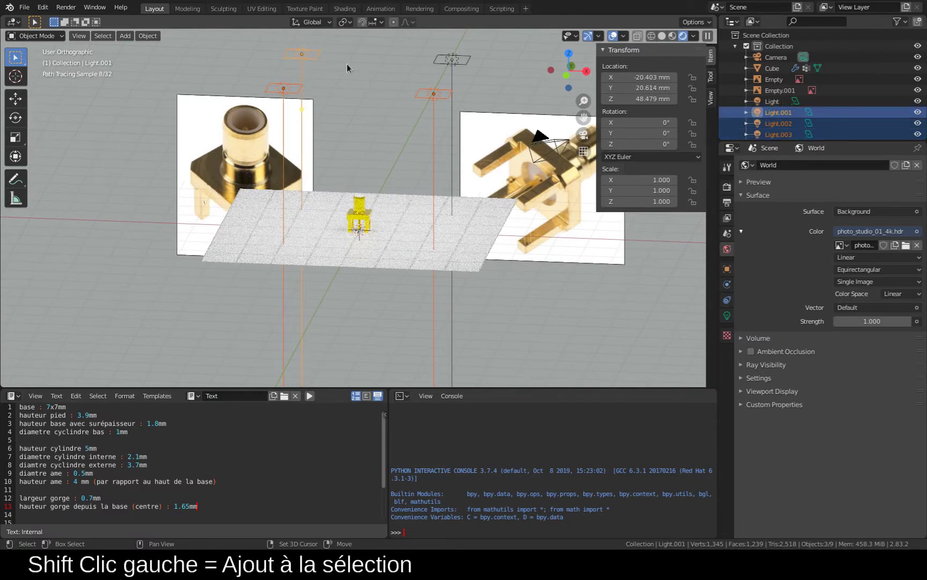
pyautogui.keyDown('shift'); pyautogui.click(452, 59); pyautogui.keyUp('shift')
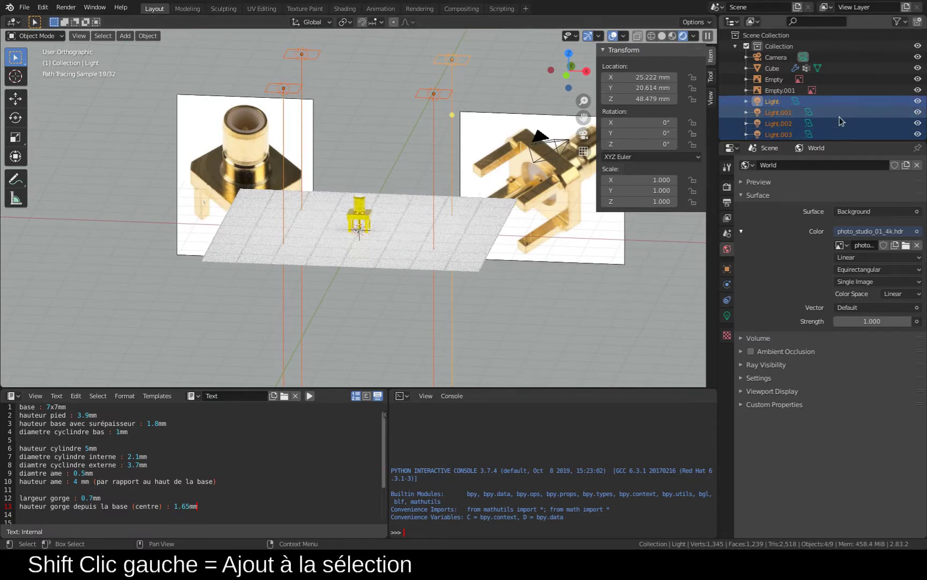
pyautogui.scroll(-1, 845, 115)
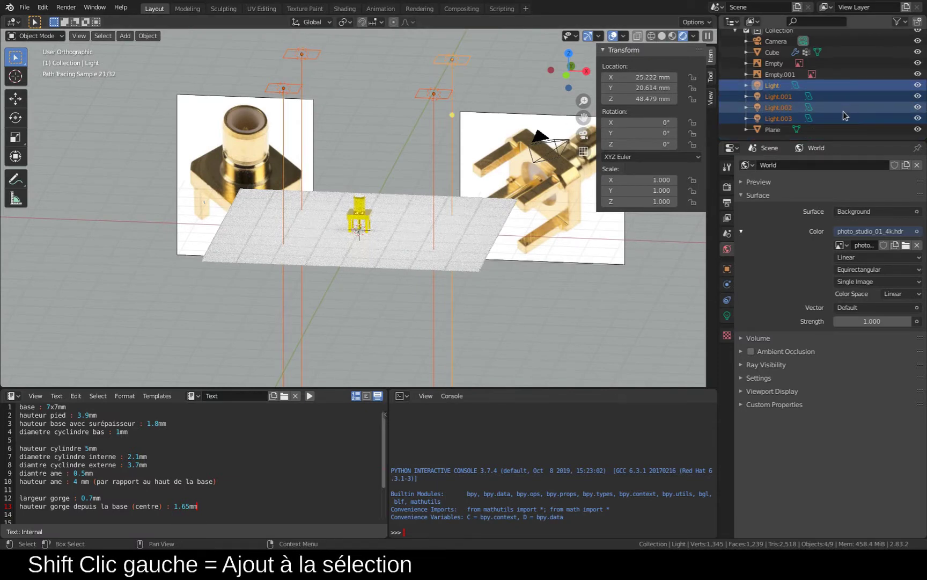
pyautogui.click(918, 86)
pyautogui.click(917, 97)
pyautogui.click(917, 108)
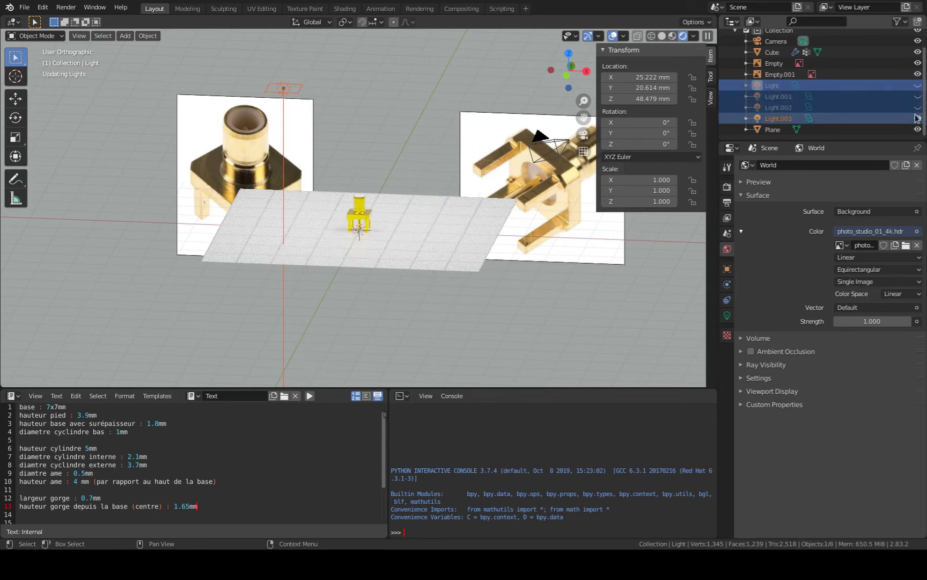
pyautogui.click(916, 117)
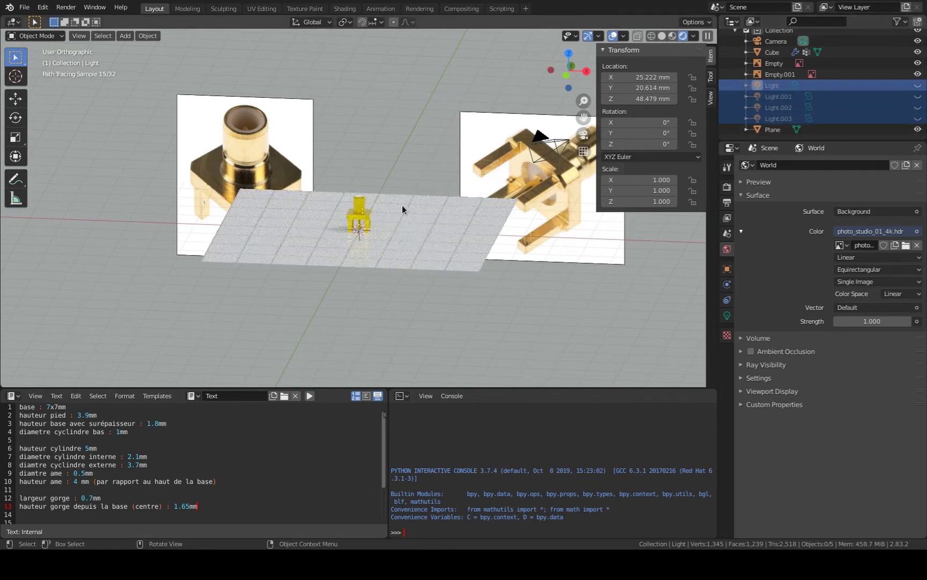
# Enlarge the outliner and add a new collection named Lumière
pyautogui.scroll(2, 809, 114)
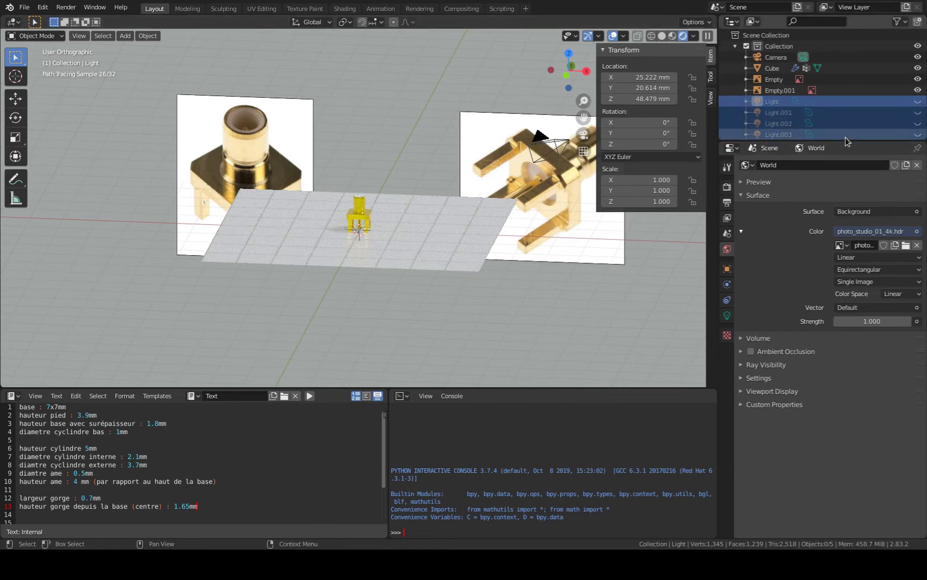
pyautogui.moveTo(848, 142); pyautogui.dragTo(848, 240)
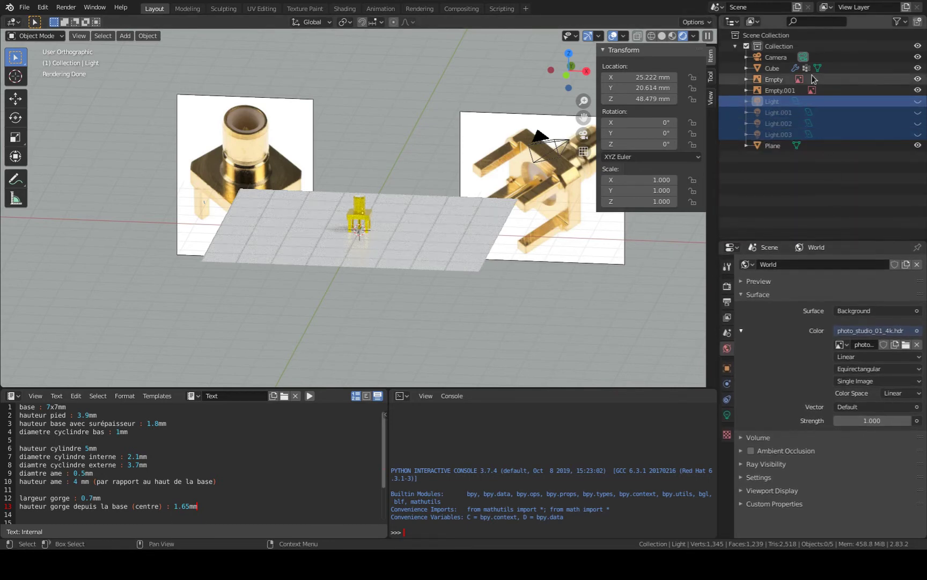
pyautogui.click(918, 21)
pyautogui.doubleClick(782, 157)
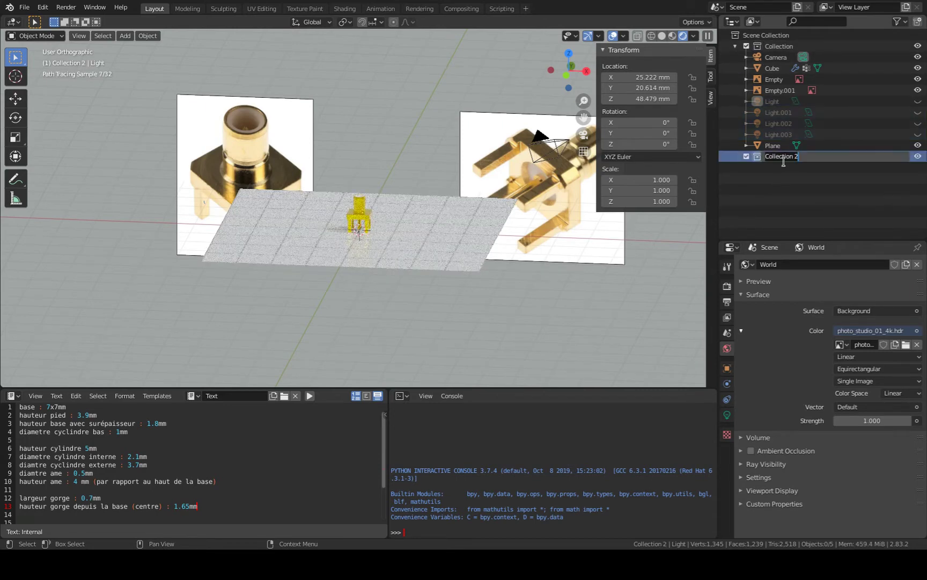
pyautogui.write('Lumière')
pyautogui.press('Return')
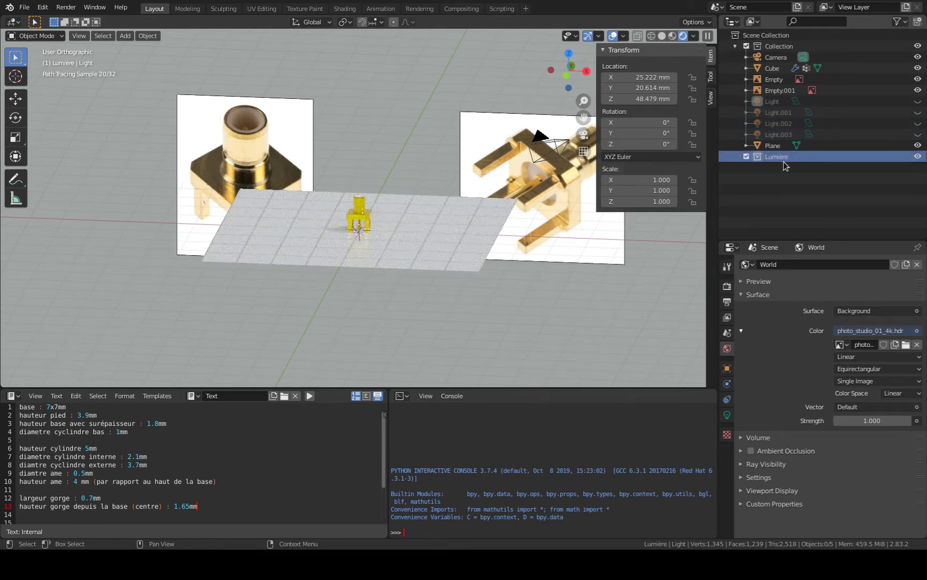
# Move Light, Light.001, Light.002 and Light.003 into the Lumière collection and exclude that collection from the view layer
pyautogui.click(788, 111)
pyautogui.click(786, 105)
pyautogui.keyDown('shift'); pyautogui.click(784, 122); pyautogui.keyUp('shift')
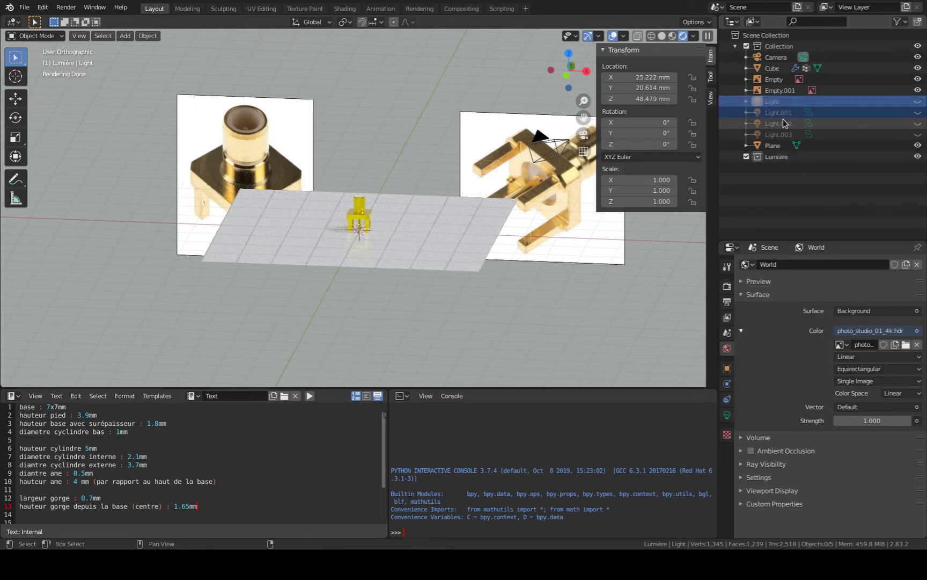
pyautogui.keyDown('shift'); pyautogui.click(783, 133); pyautogui.keyUp('shift')
pyautogui.moveTo(783, 133); pyautogui.dragTo(780, 155)
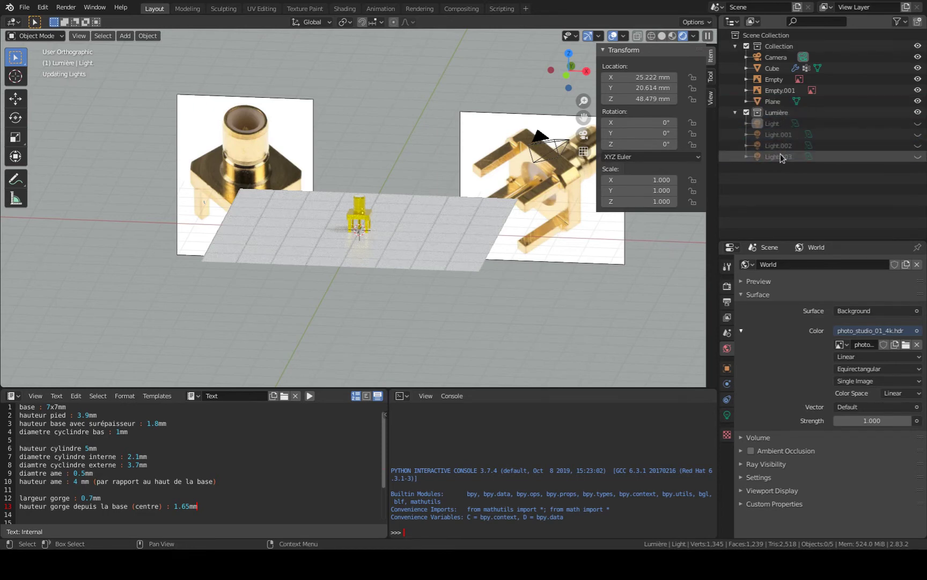
pyautogui.click(746, 112)
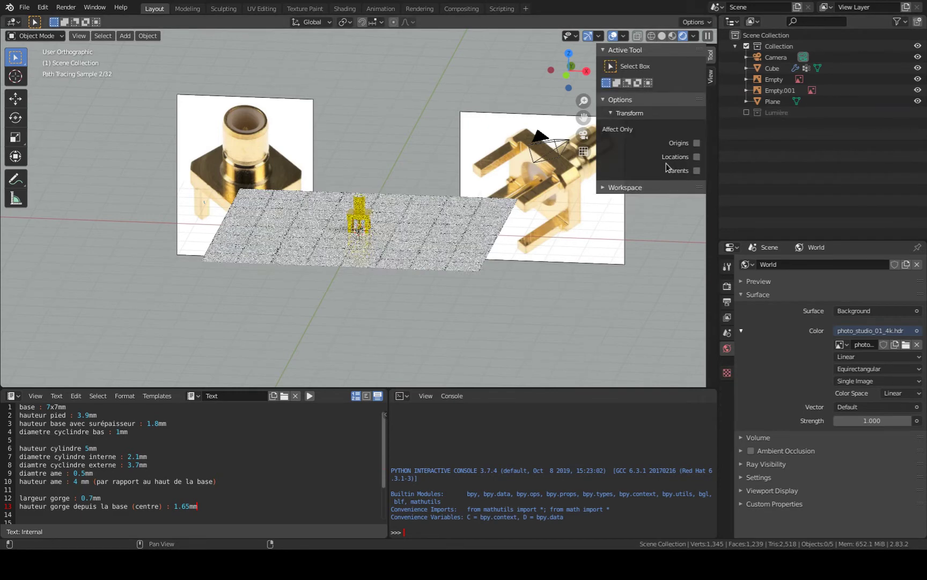
# Include the Lumière collection briefly, exclude it again, and rename the Plane object as Sol
pyautogui.click(746, 112)
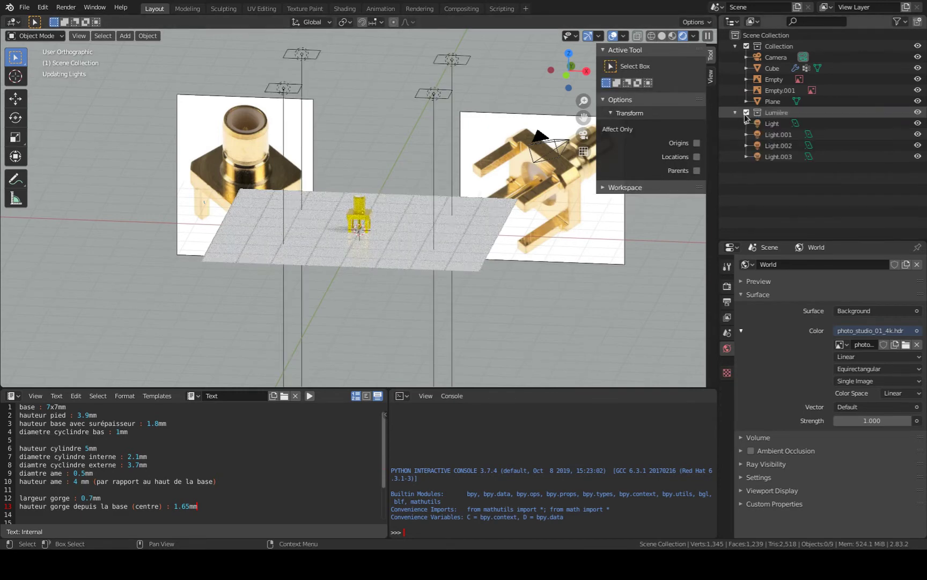
pyautogui.click(747, 112)
pyautogui.click(773, 102)
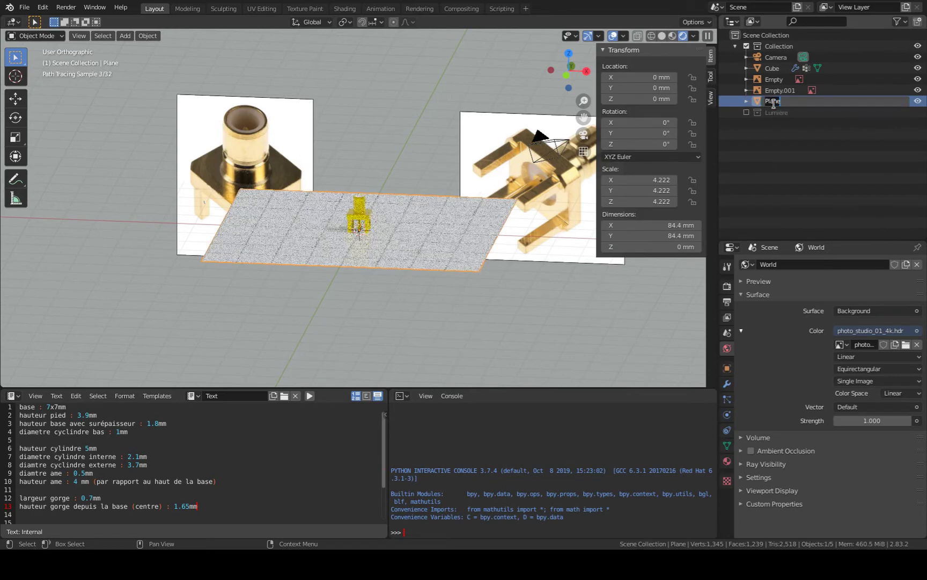
pyautogui.write('Sol')
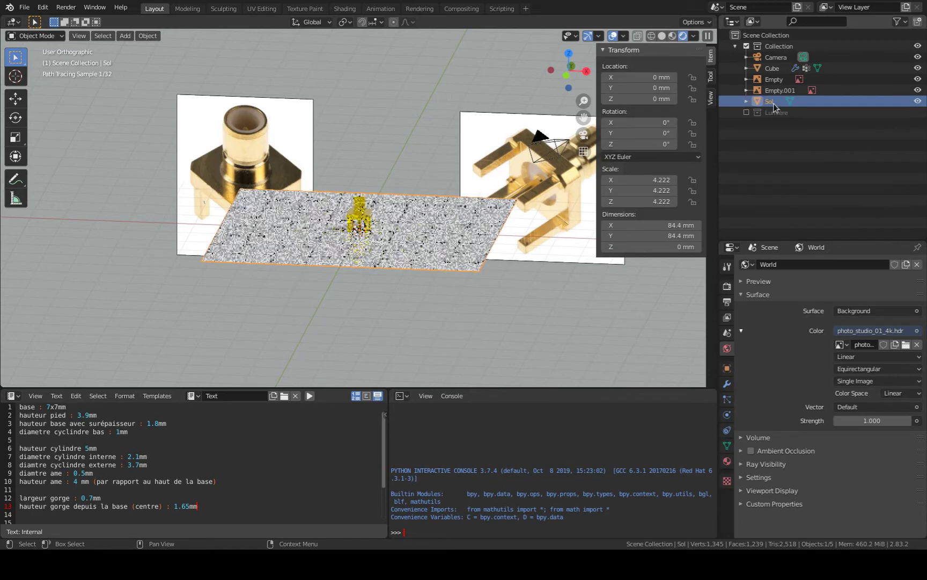
pyautogui.press('Return')
# Rename the connector's Cube object as SMB
pyautogui.click(771, 67)
pyautogui.doubleClick(771, 65)
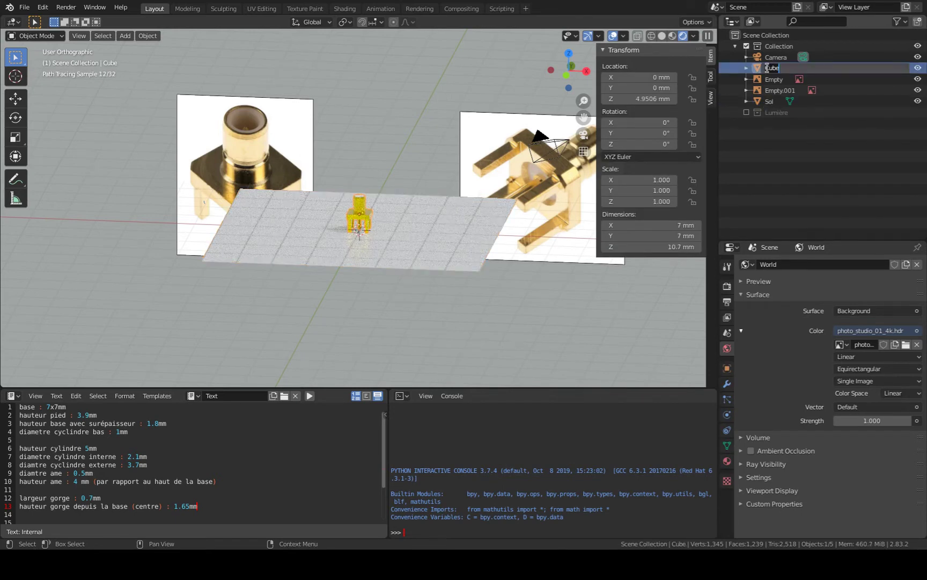
pyautogui.press('BackSpace')
pyautogui.press('Return')
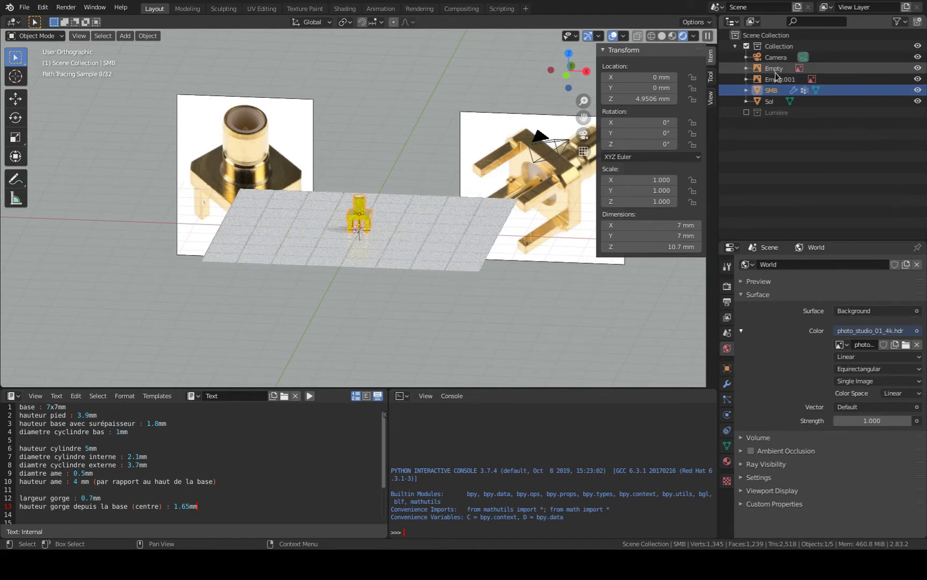
# Add another collection to the scene and rename the original Collection as Studio
pyautogui.click(917, 22)
pyautogui.click(796, 46)
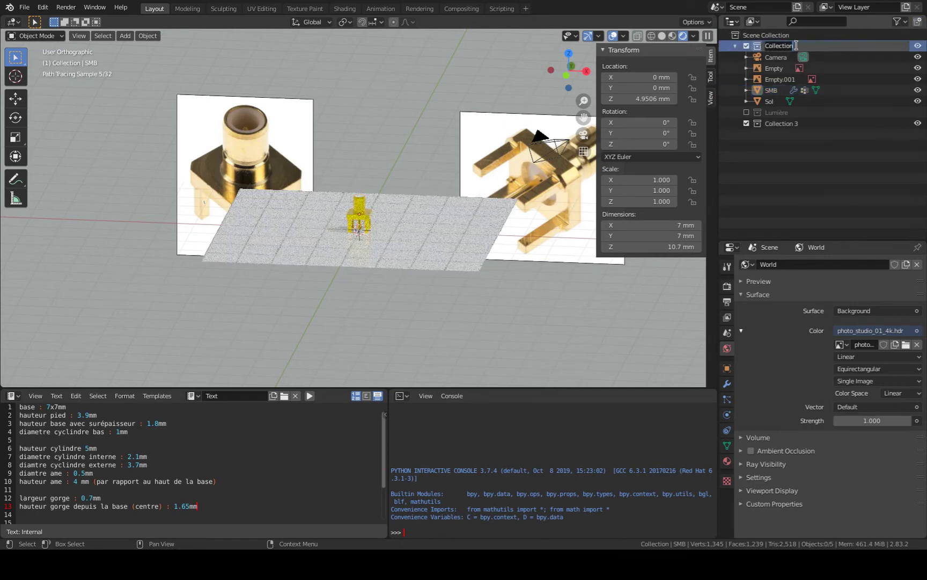
pyautogui.write('Studio')
pyautogui.press('Return')
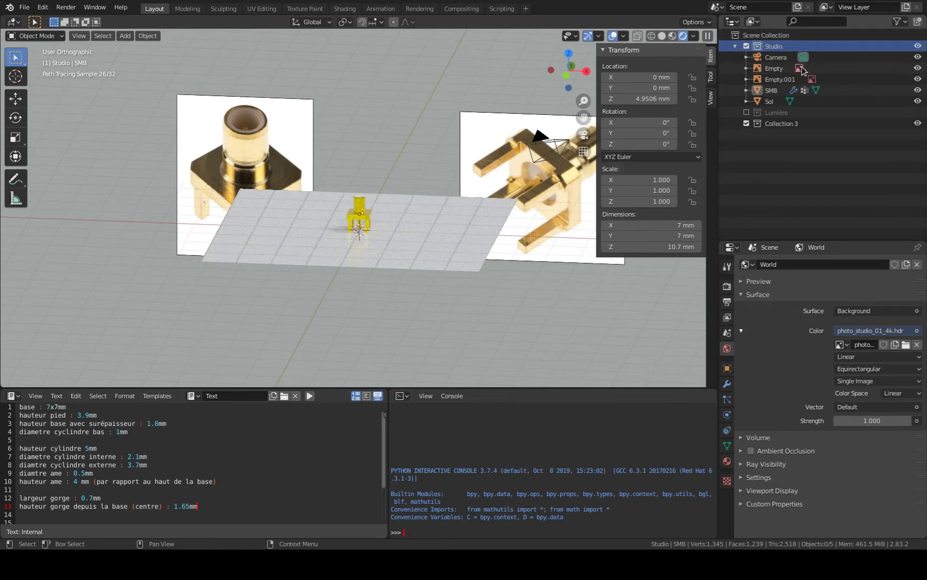
# Rename the new Collection 3 as Objet and move the SMB and Sol objects into it
pyautogui.doubleClick(772, 123)
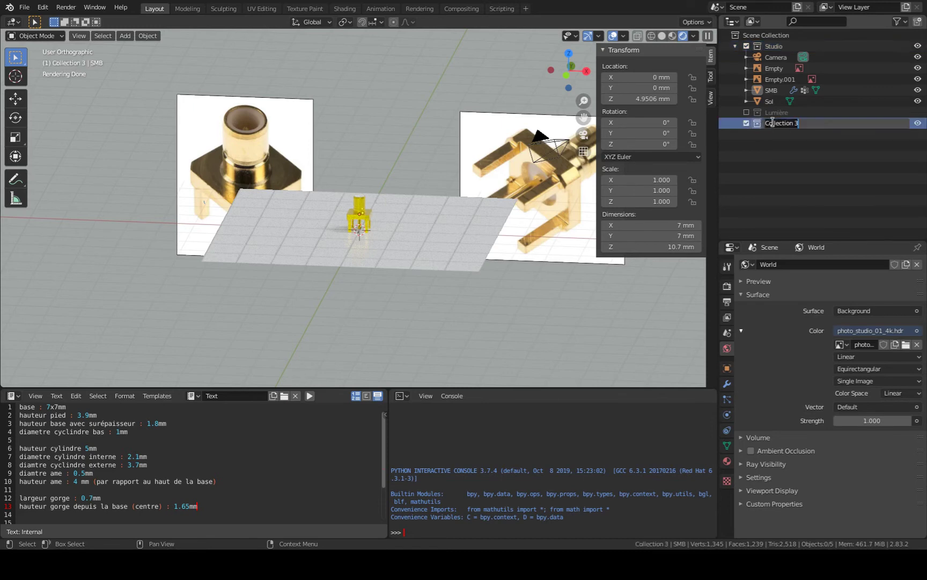
pyautogui.write('Objet')
pyautogui.press('Return')
pyautogui.moveTo(773, 91); pyautogui.dragTo(778, 116)
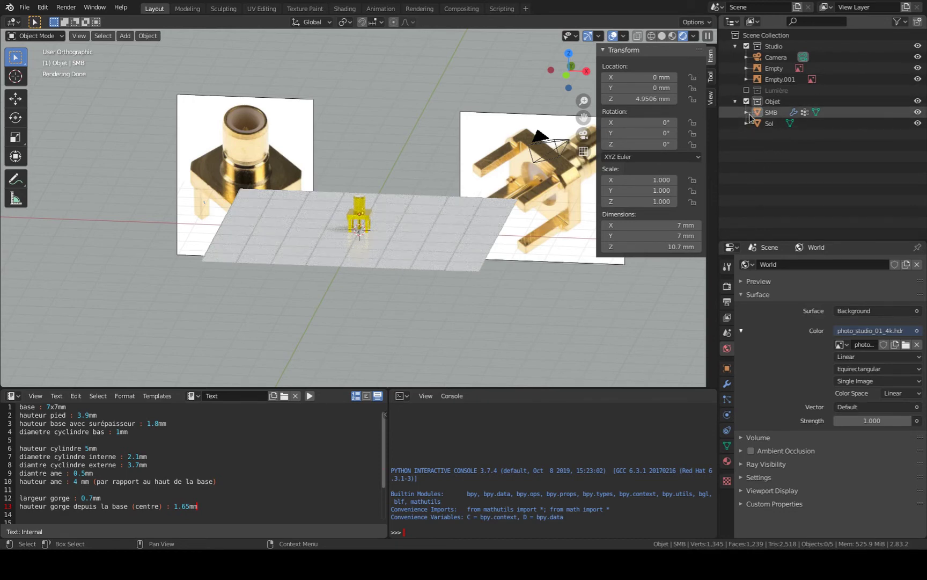
# Compare the scene with Sol hidden and shown, and examine it through the camera and in perspective projection
pyautogui.click(917, 123)
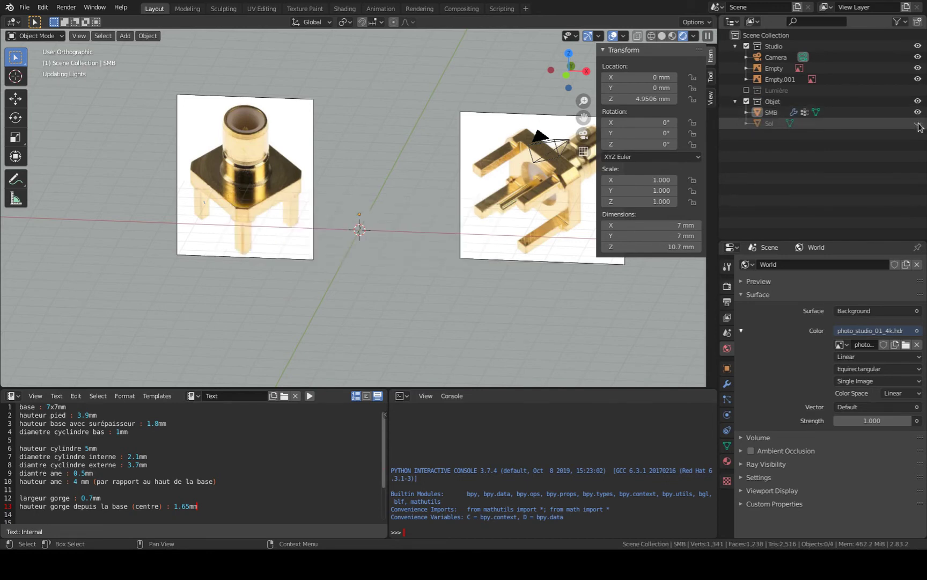
pyautogui.click(917, 124)
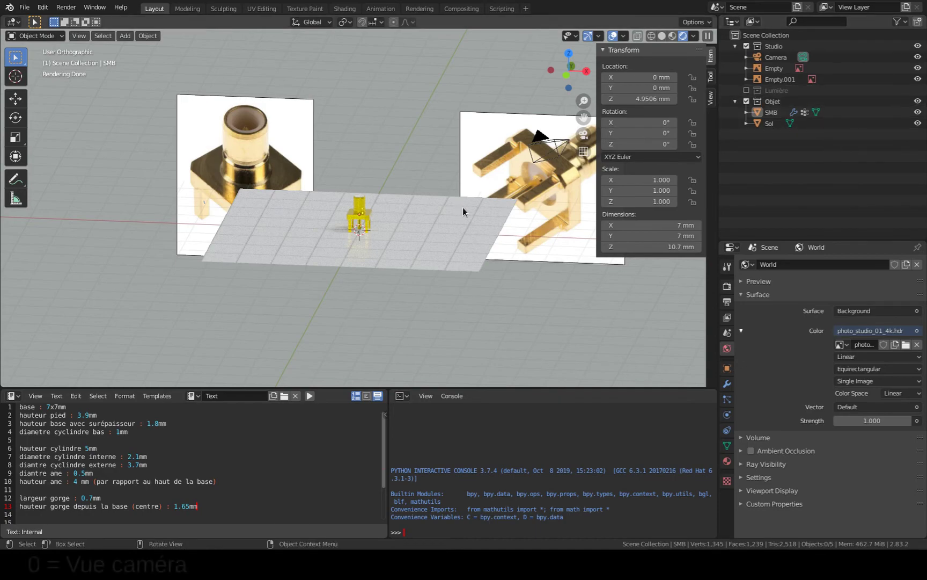
pyautogui.press('KP_0')
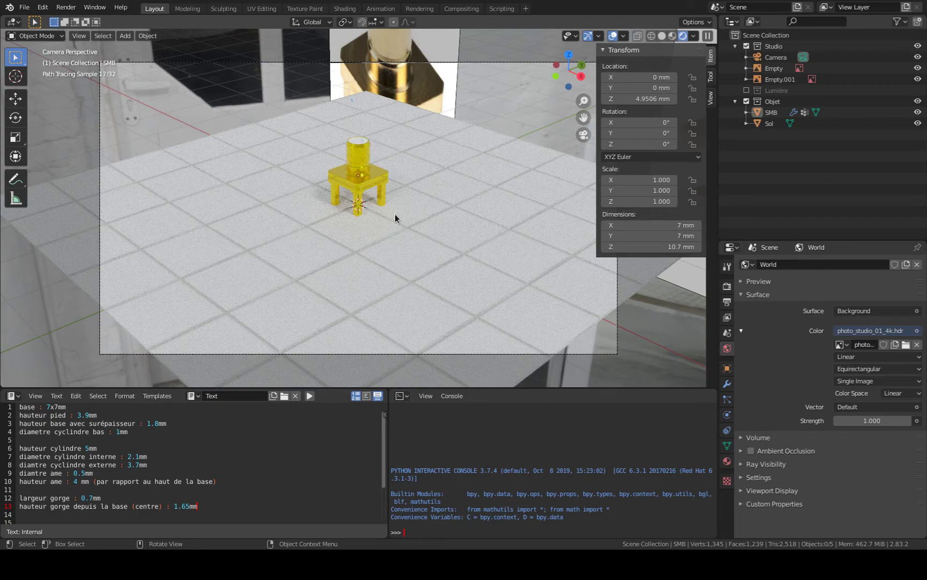
pyautogui.moveTo(367, 222); pyautogui.dragTo(387, 211, button='middle')
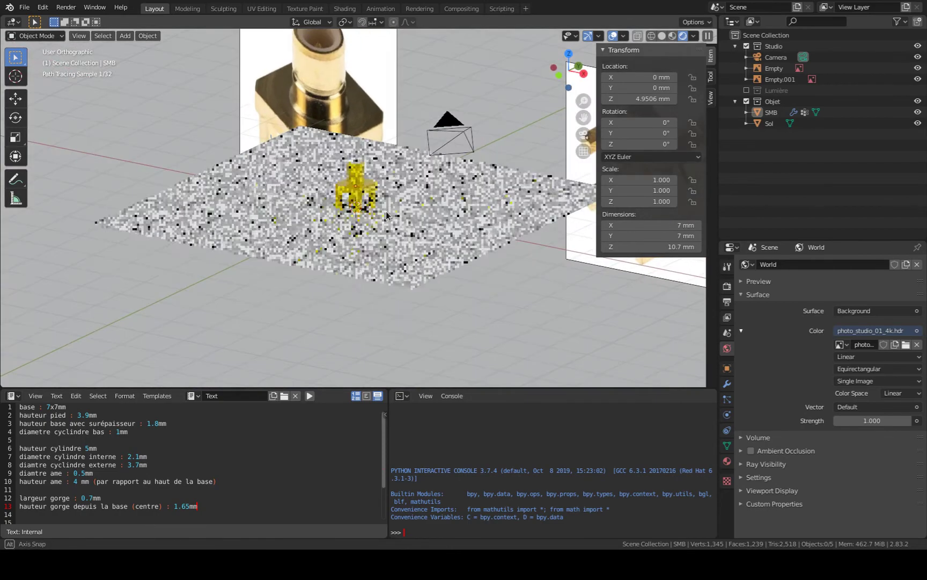
pyautogui.scroll(-3, 386, 211)
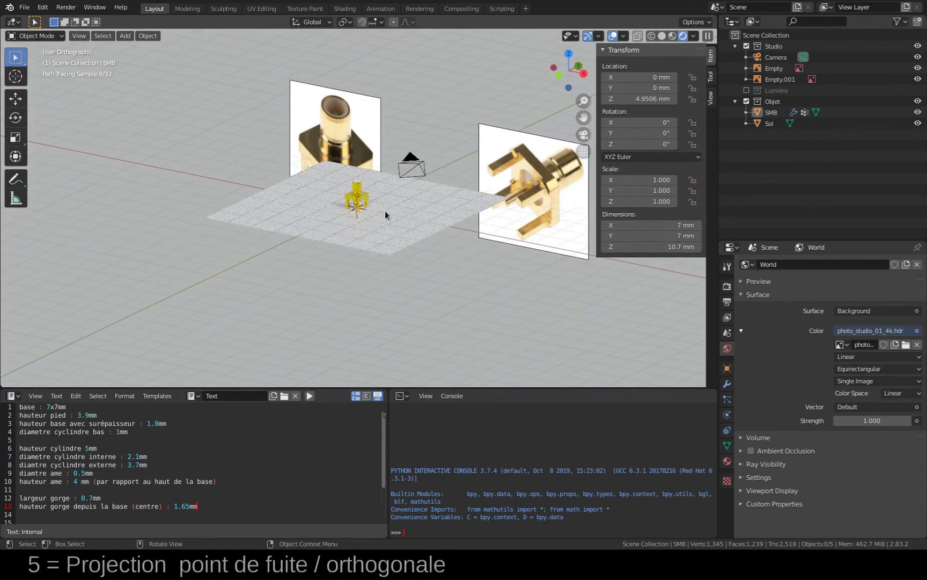
pyautogui.press('KP_5')
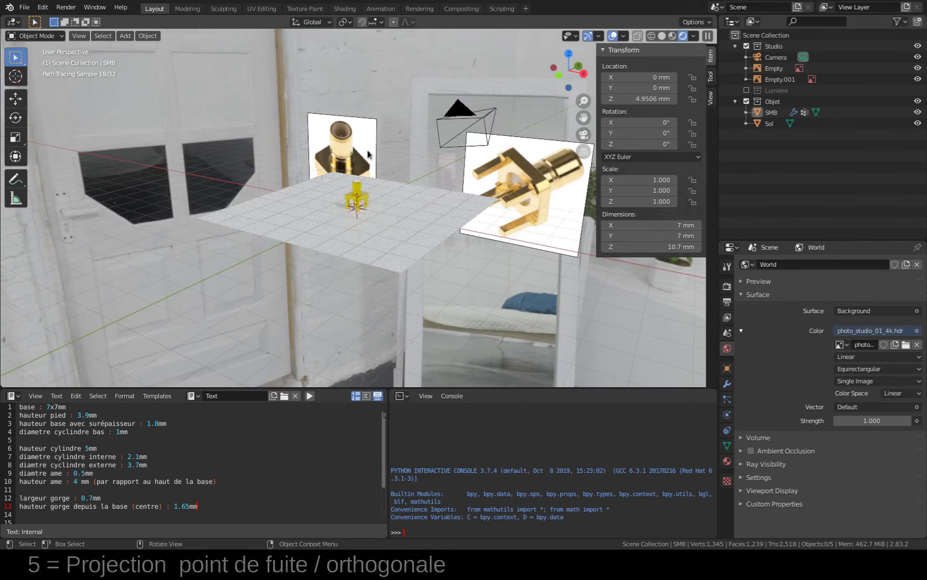
# Switch to the Shading workspace and show the World shader's nodes in the node editor
pyautogui.click(340, 9)
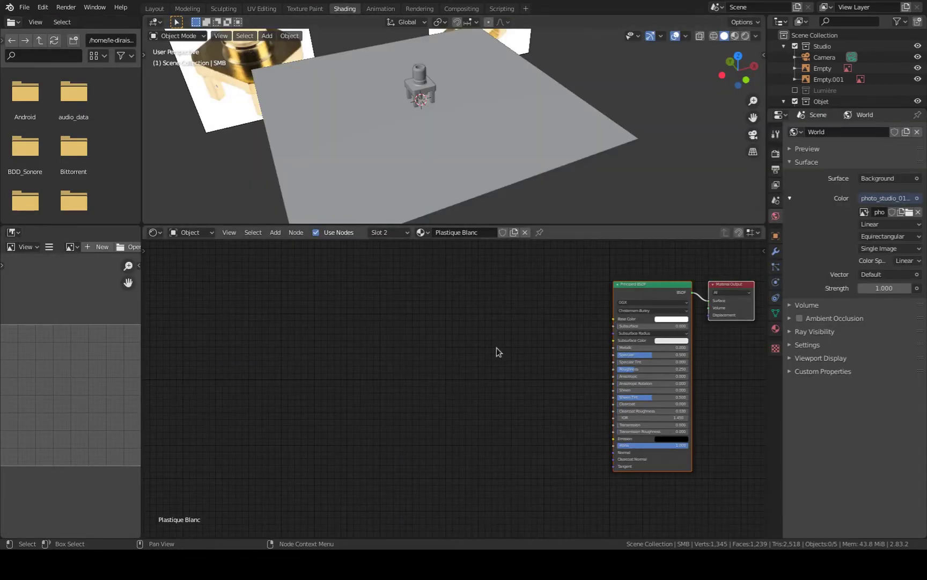
pyautogui.click(175, 233)
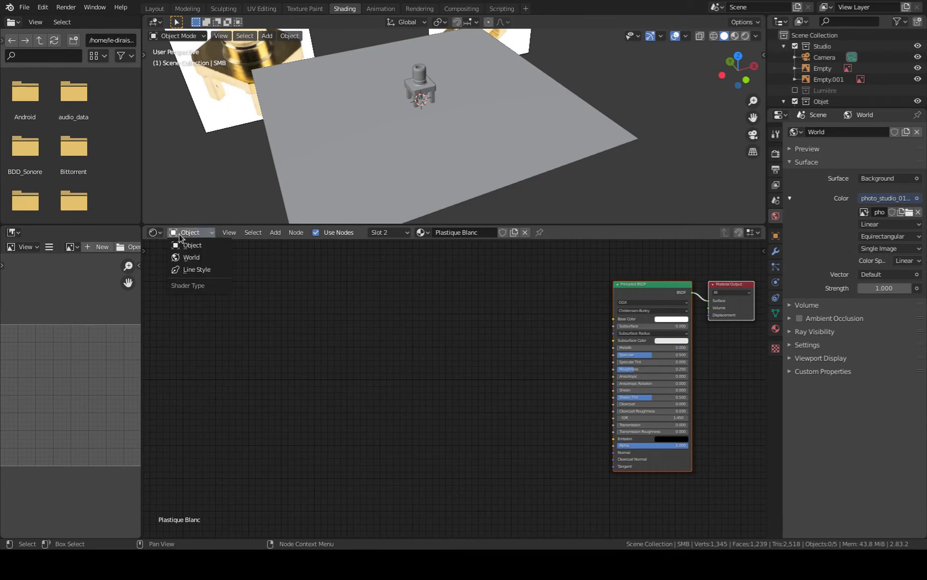
pyautogui.click(202, 262)
pyautogui.moveTo(481, 337); pyautogui.dragTo(446, 357, button='middle')
pyautogui.scroll(2, 392, 331)
pyautogui.scroll(1, 393, 329)
# Add linked Texture Coordinate and Mapping nodes to the photo_studio_01_4k.hdr environment texture
pyautogui.click(437, 299)
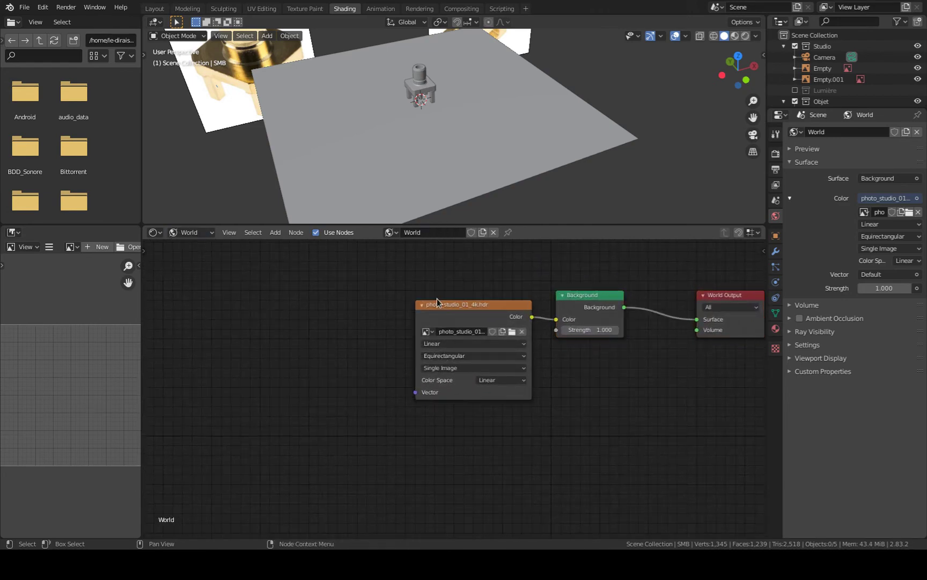
pyautogui.click(437, 302)
pyautogui.hotkey('ctrl', 't')
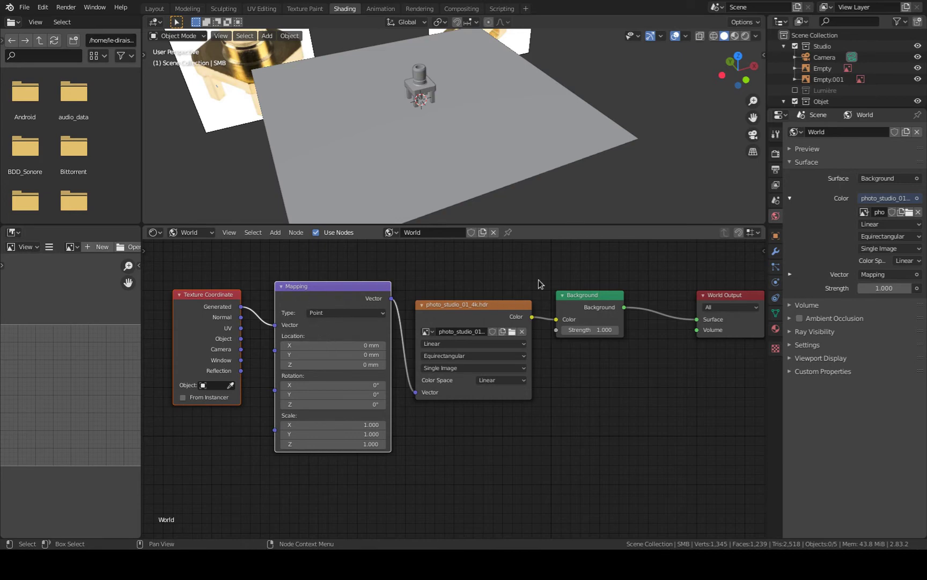
# Show the viewport in rendered shading and set the Mapping node's Z rotation to about 41.3° to turn the HDRI
pyautogui.scroll(-1, 532, 265)
pyautogui.click(745, 35)
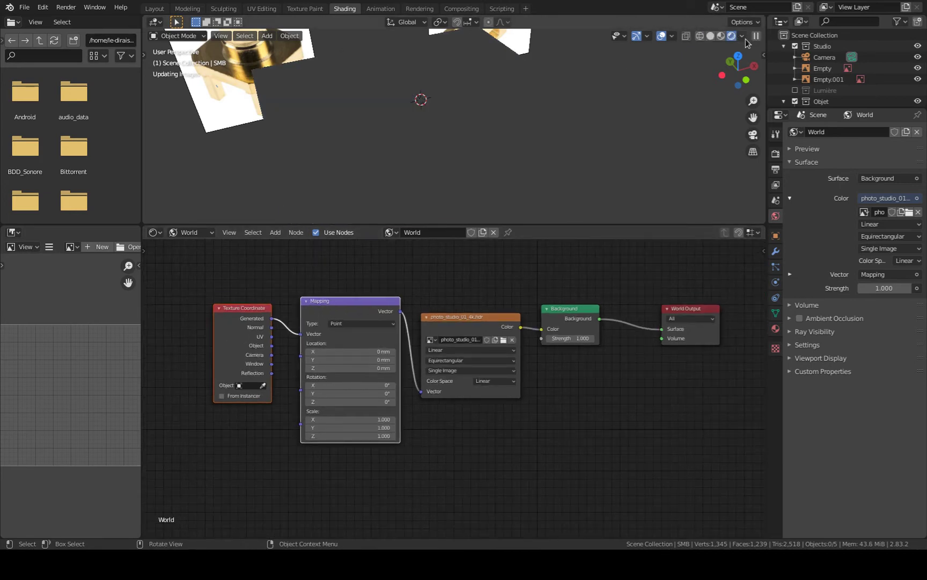
pyautogui.moveTo(464, 123); pyautogui.dragTo(431, 113, button='middle')
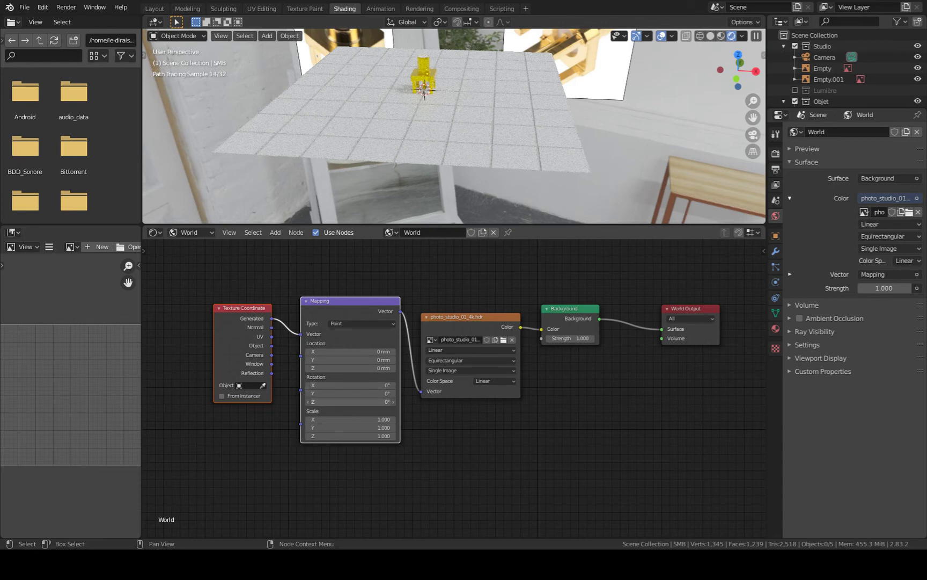
pyautogui.moveTo(351, 402); pyautogui.dragTo(373, 402)
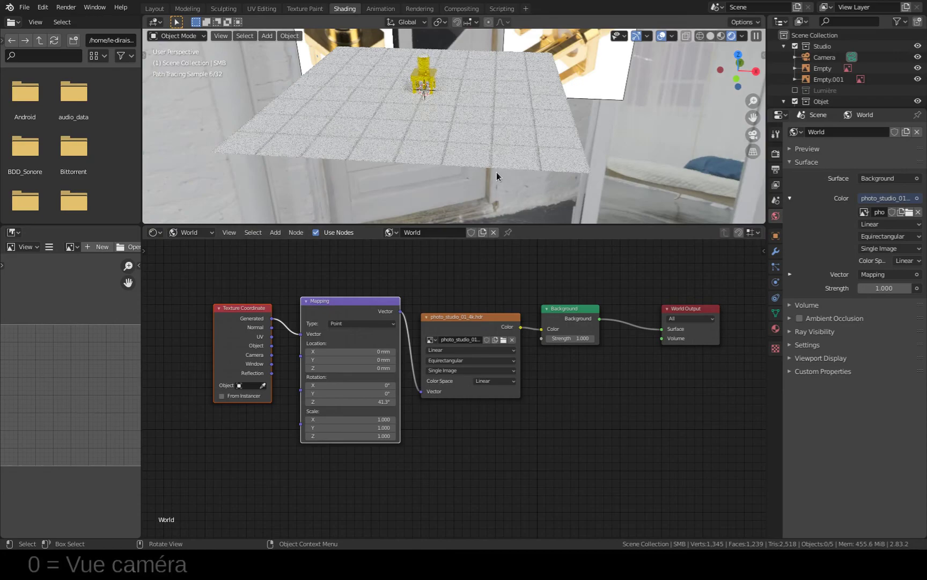
# Examine the rotated HDRI lighting through the scene camera and from around and below the model
pyautogui.press('KP_0')
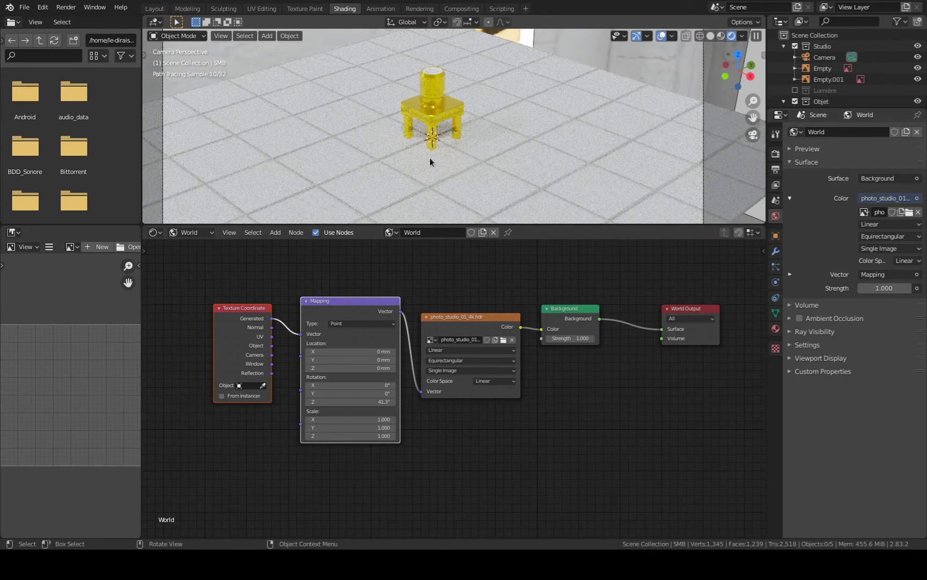
pyautogui.moveTo(430, 161); pyautogui.dragTo(688, 126, button='middle')
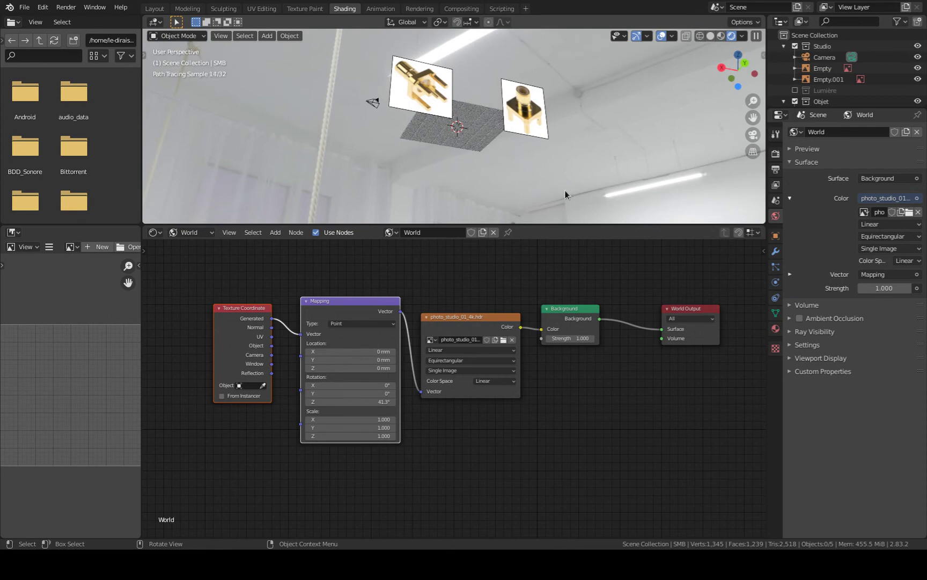
pyautogui.moveTo(645, 191); pyautogui.dragTo(672, 201, button='middle')
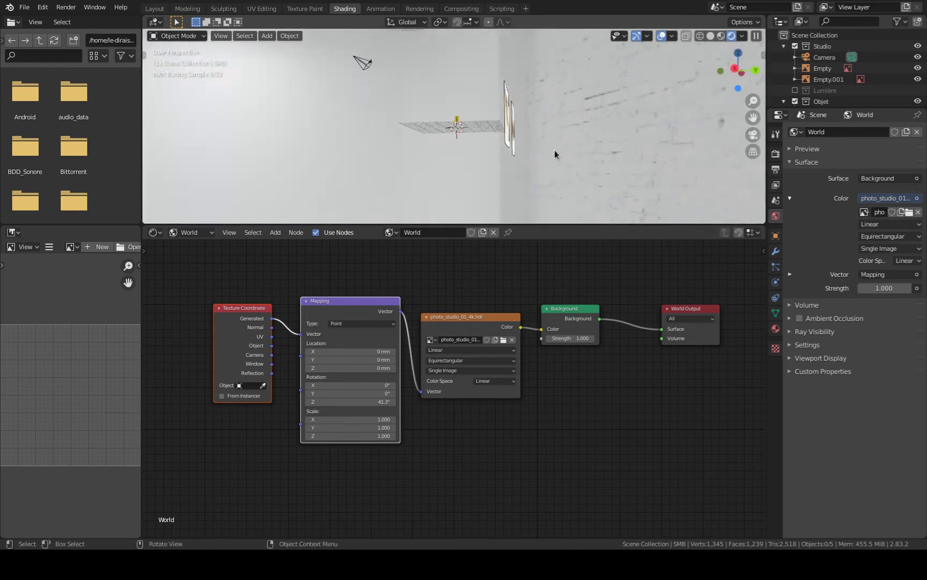